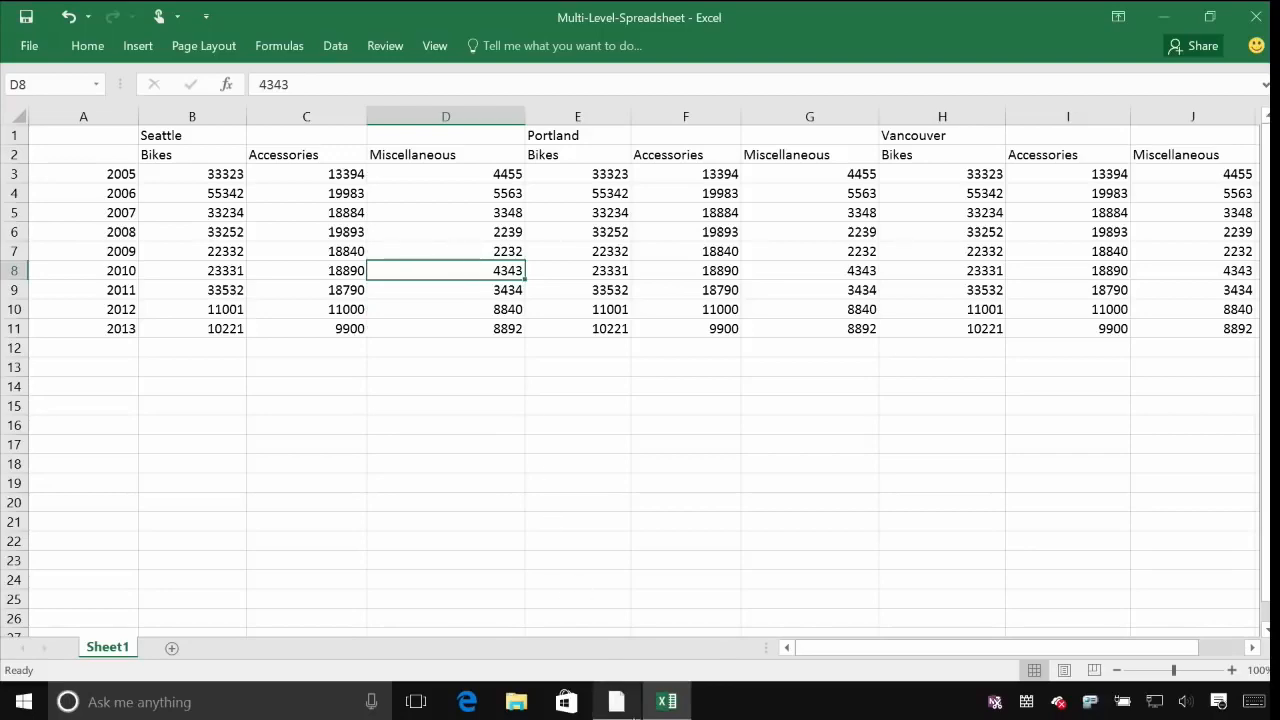
# Switch to Power BI Desktop and connect to the Excel workbook Multi-Level-Spreadsheet in the Data folder
pyautogui.click(620, 702)
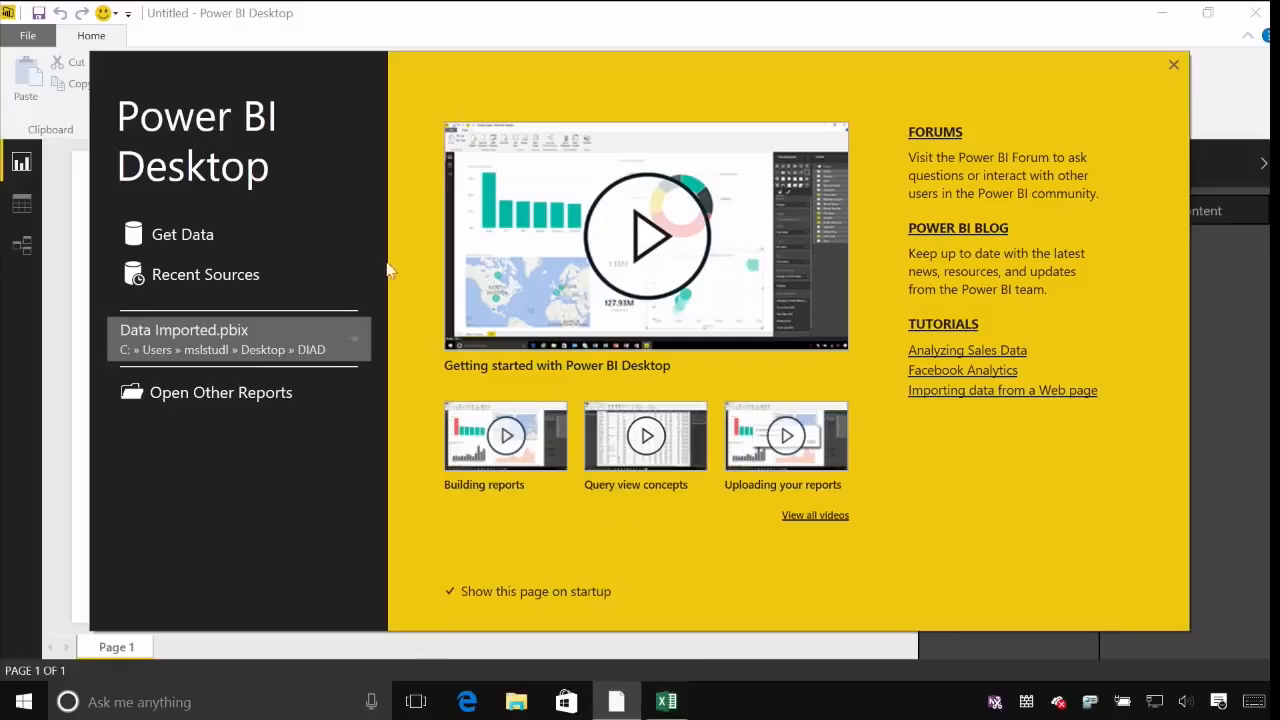
pyautogui.click(198, 242)
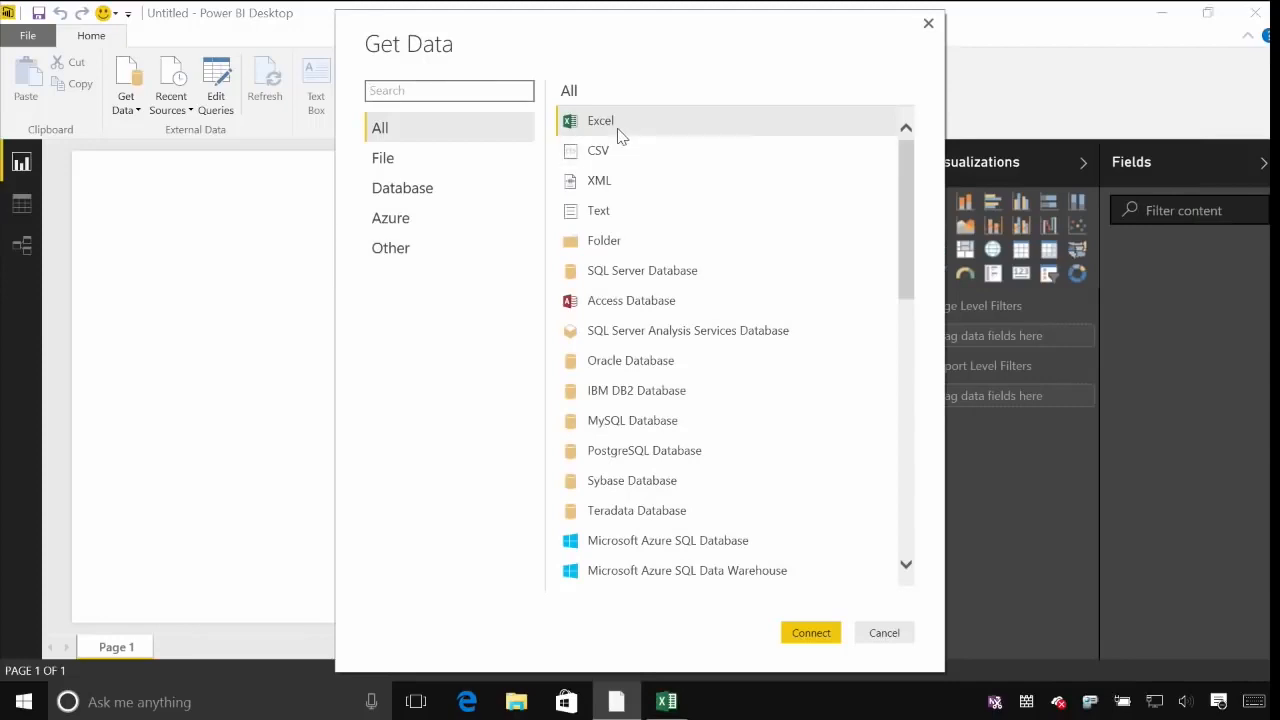
pyautogui.click(808, 636)
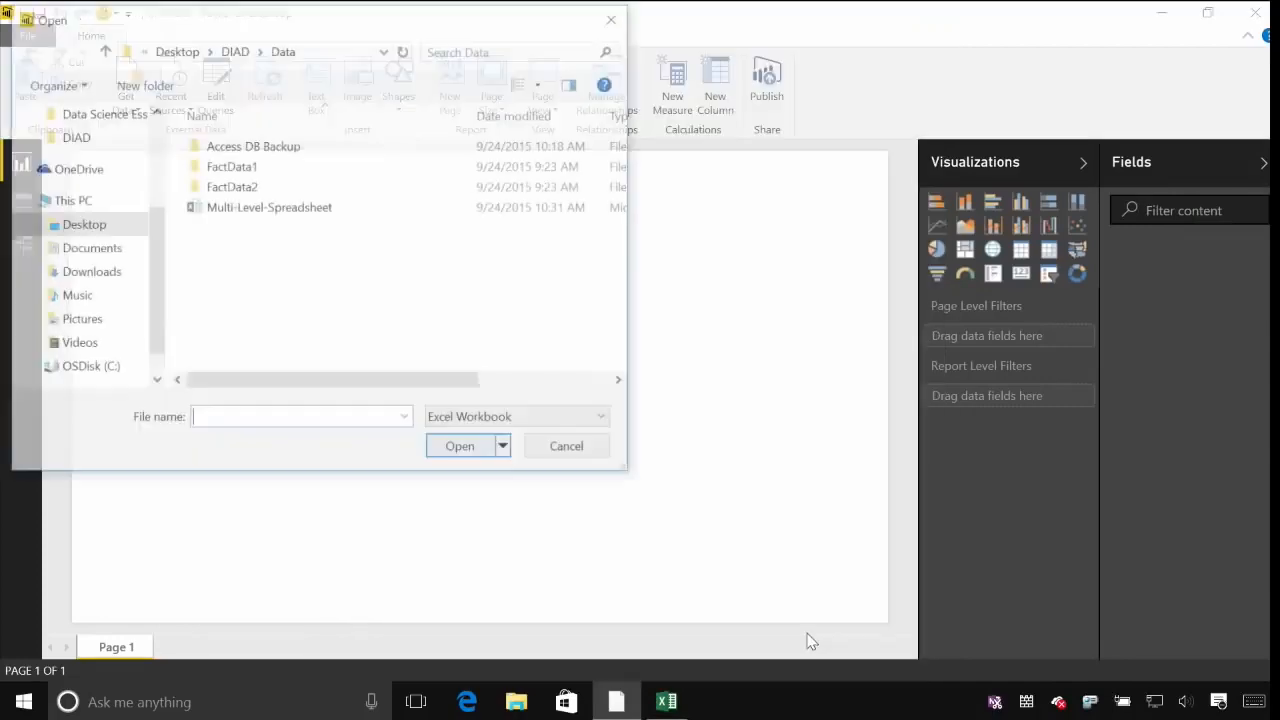
pyautogui.click(230, 208)
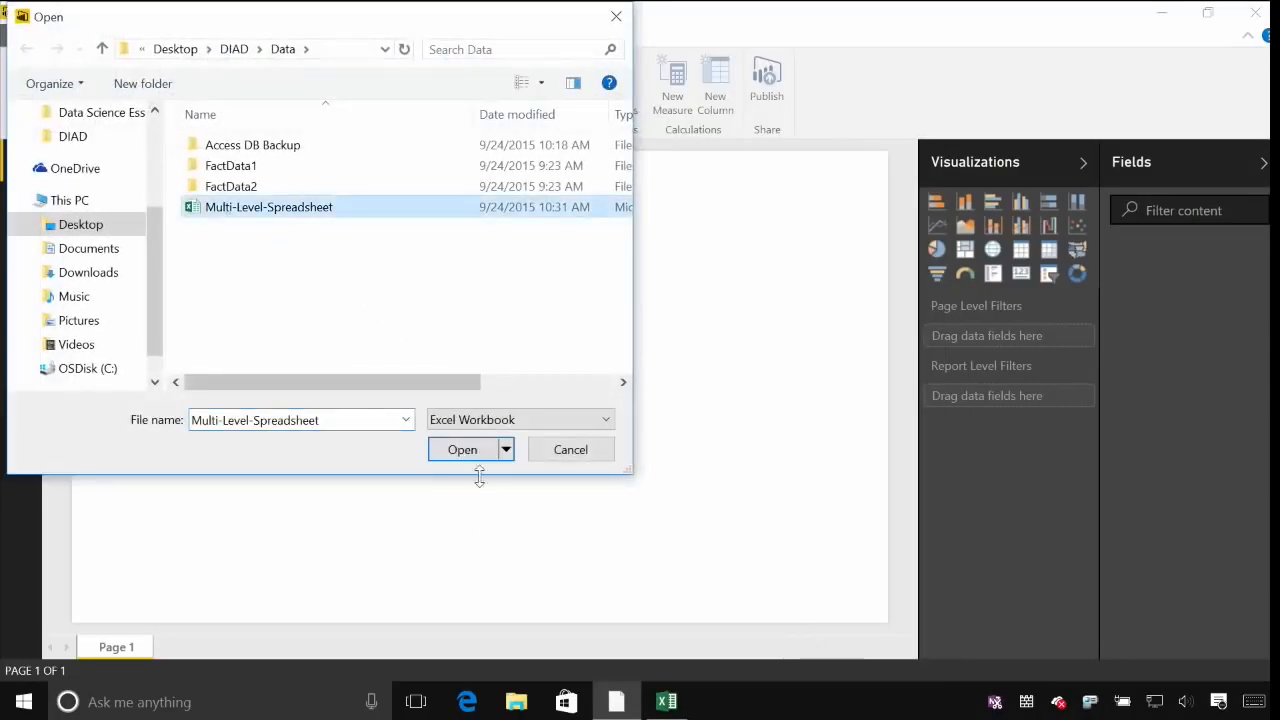
pyautogui.click(463, 450)
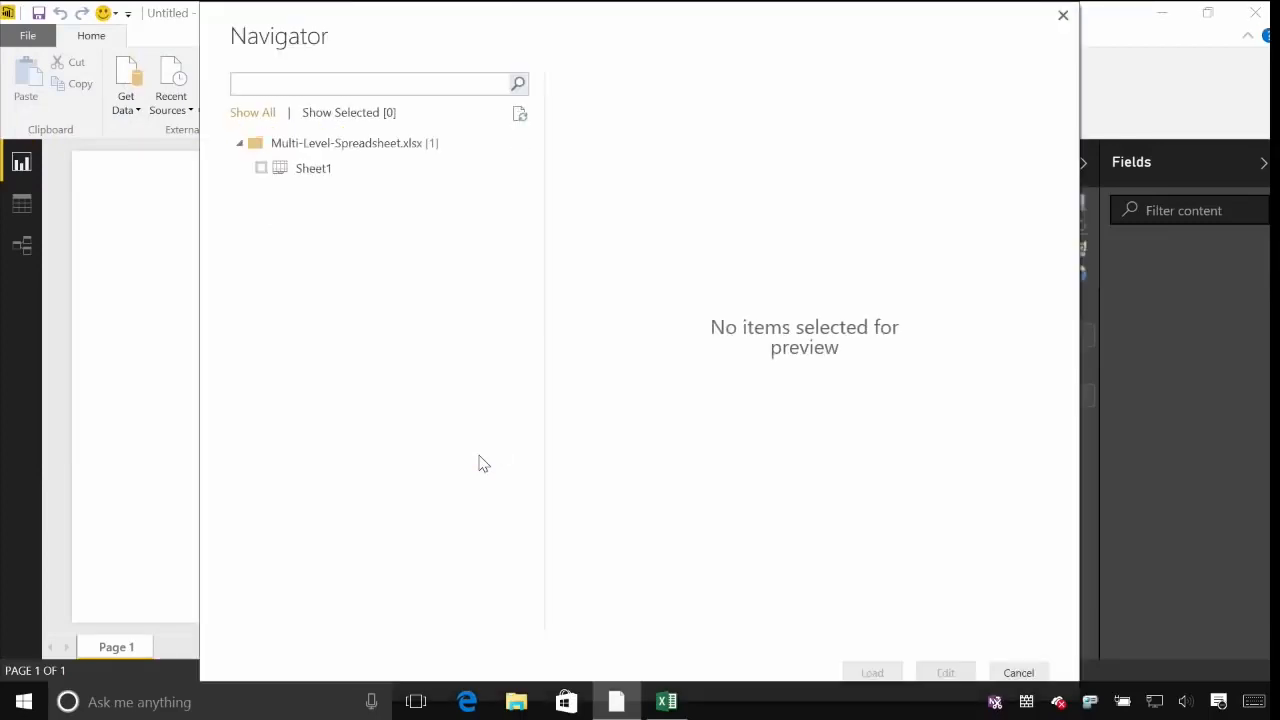
# Select Sheet1 of the workbook as the source and open it for editing in the Query Editor
pyautogui.click(350, 170)
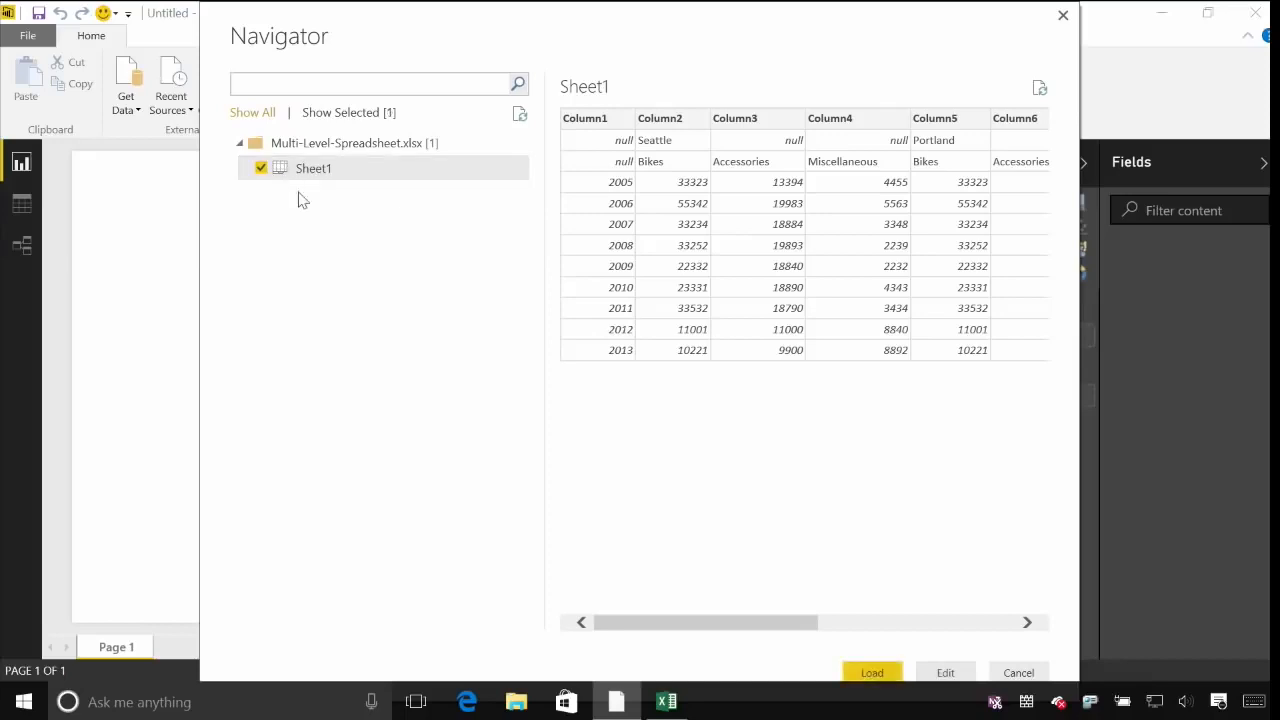
pyautogui.click(262, 169)
pyautogui.click(943, 672)
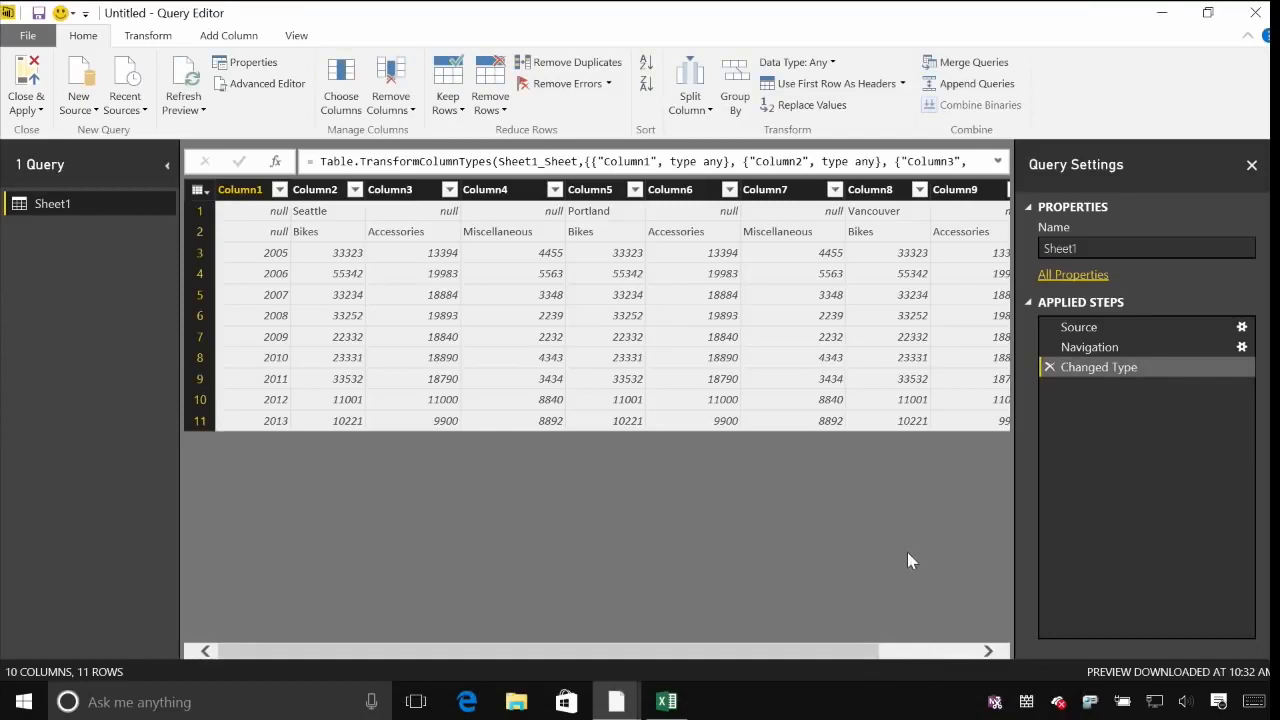
# Transpose the Sheet1 table and promote its first row to column headers
pyautogui.click(262, 196)
pyautogui.click(150, 36)
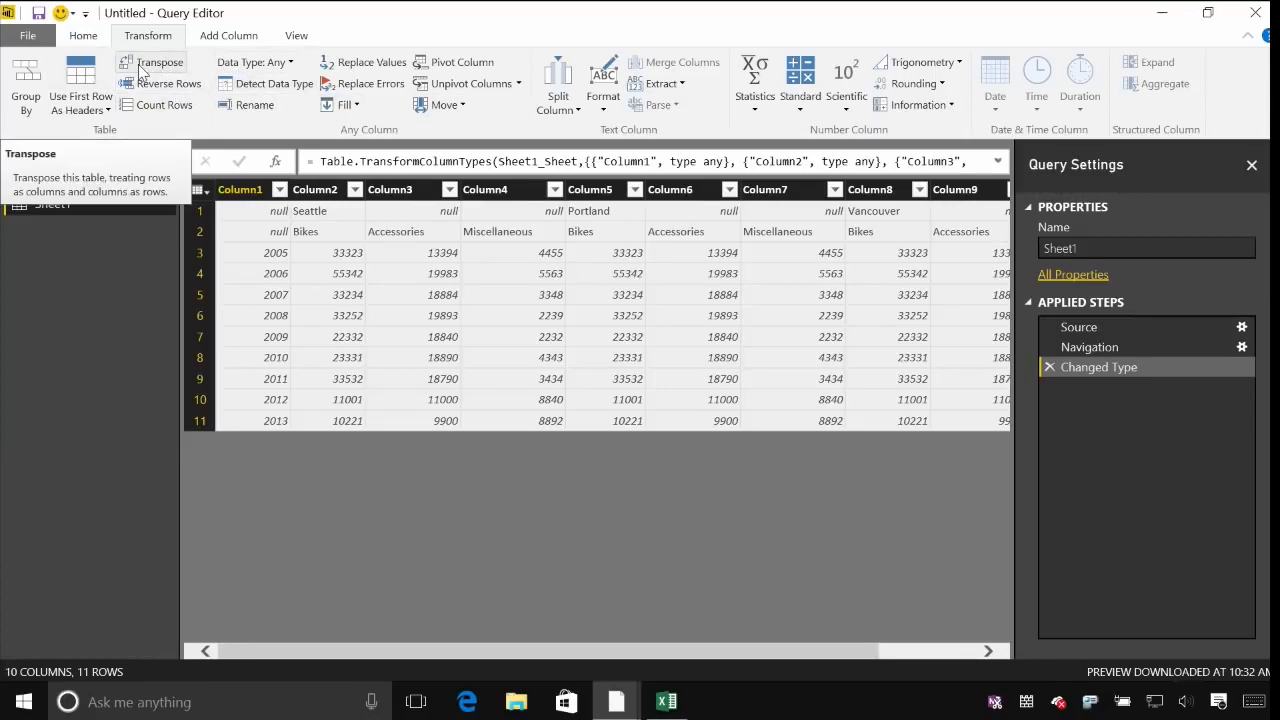
pyautogui.click(141, 68)
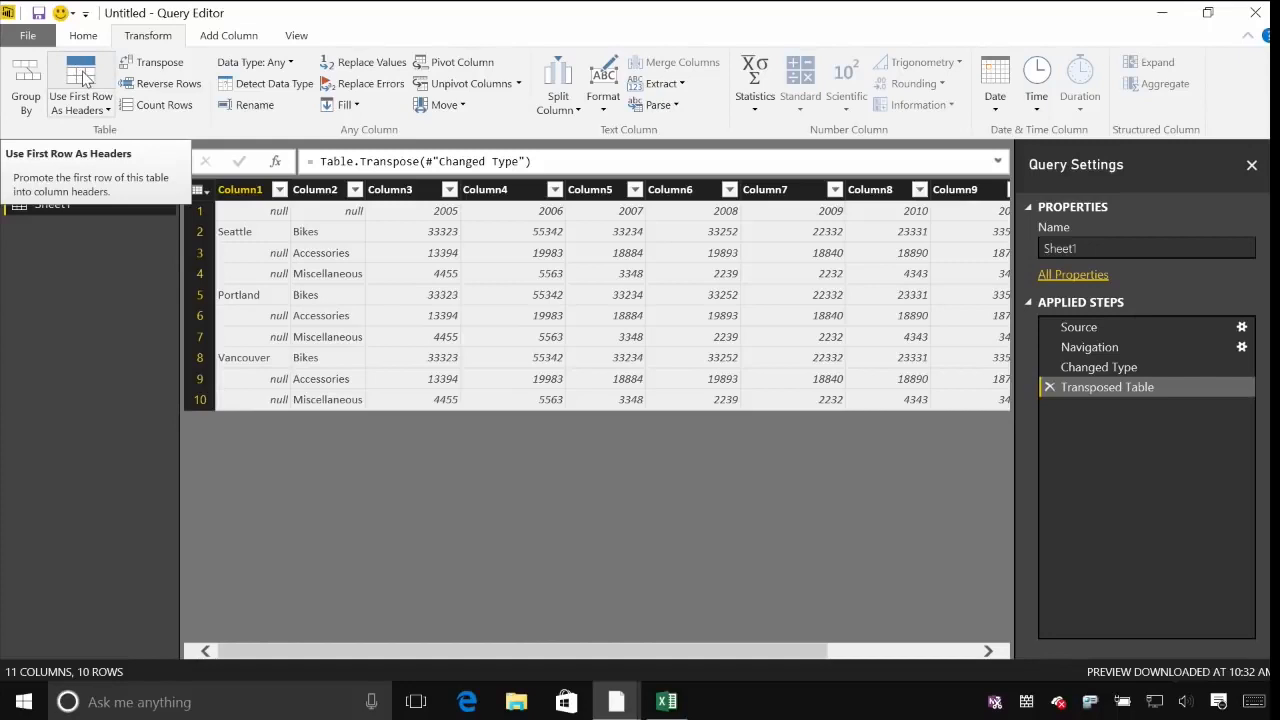
pyautogui.click(198, 189)
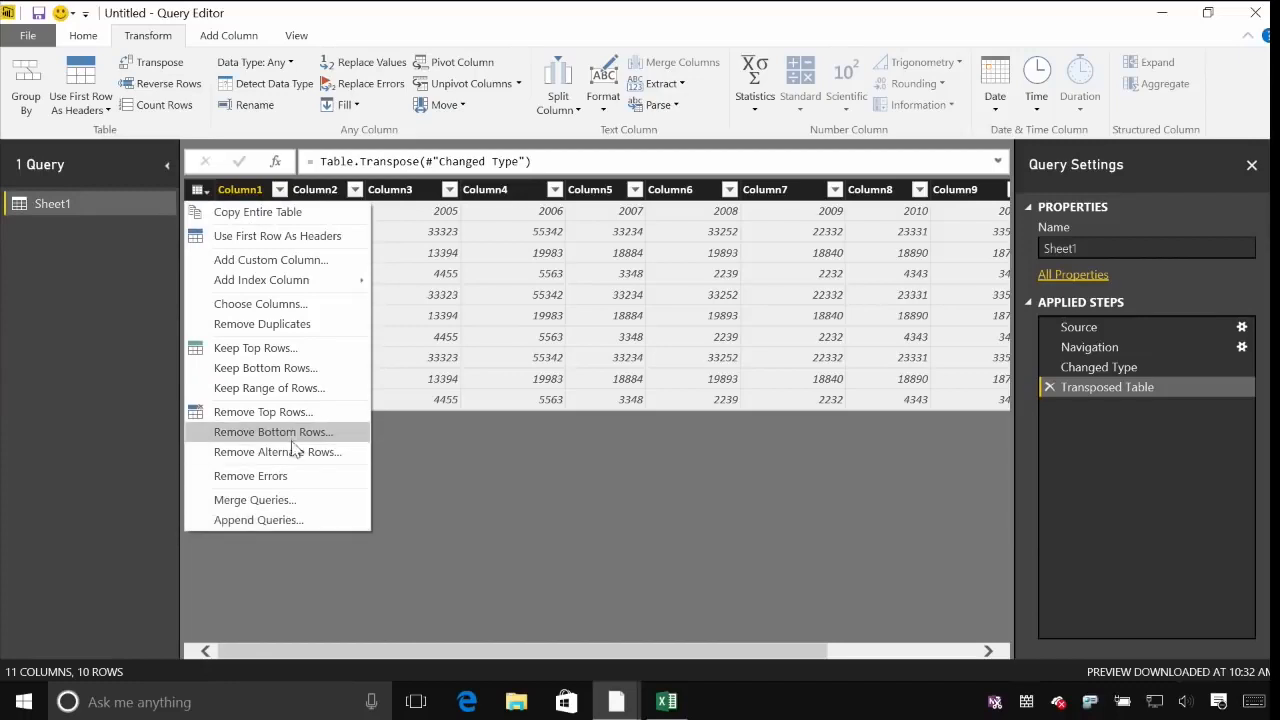
pyautogui.click(285, 238)
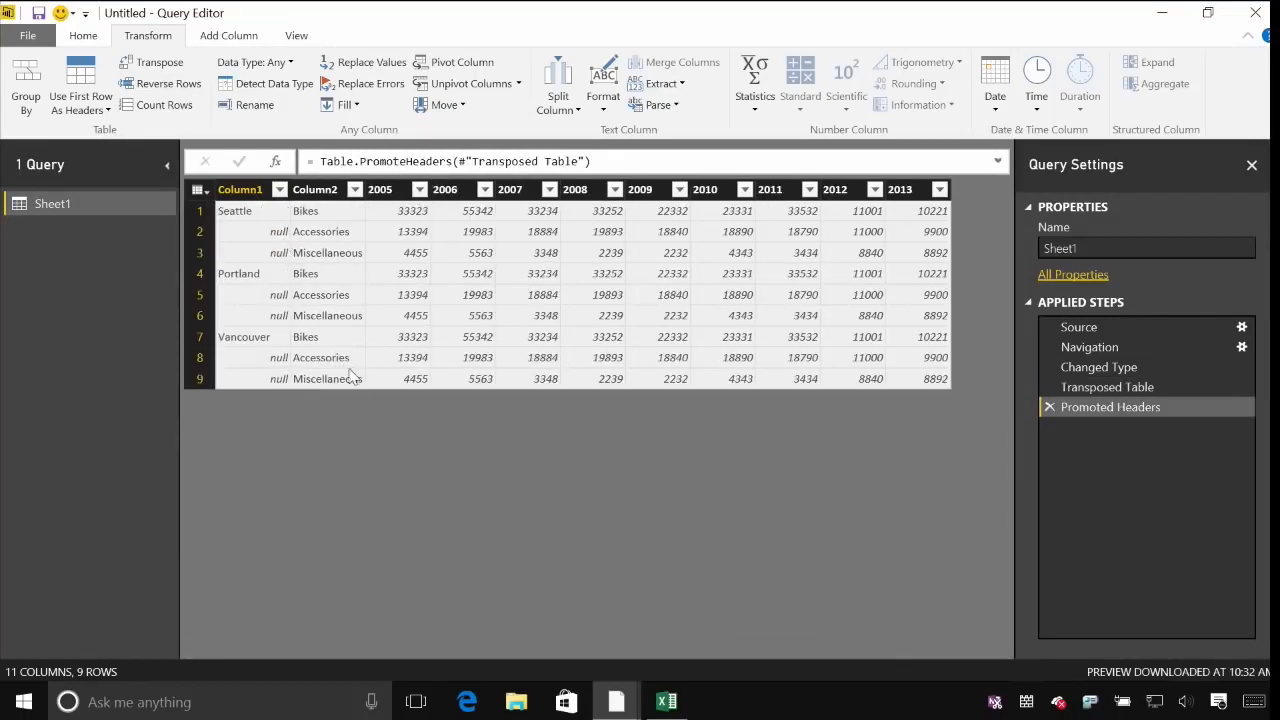
# Rename Column1 to City and Column2 to Category
pyautogui.click(408, 197)
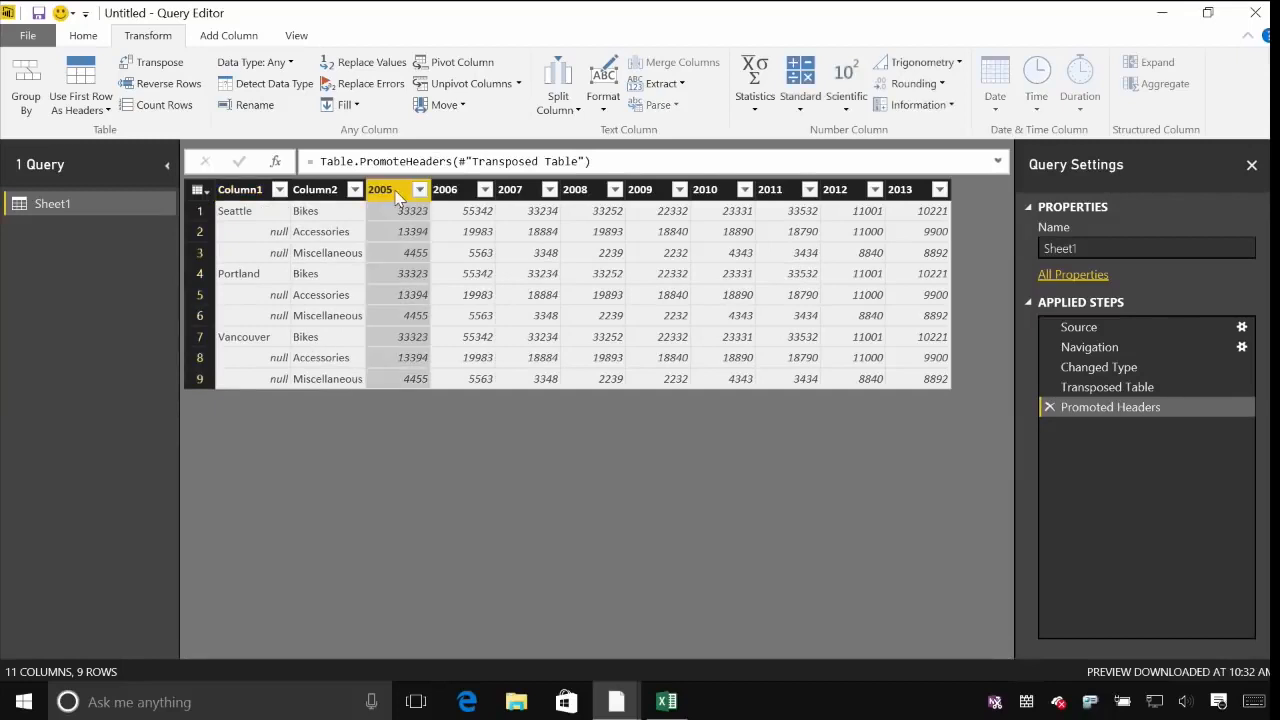
pyautogui.click(478, 197)
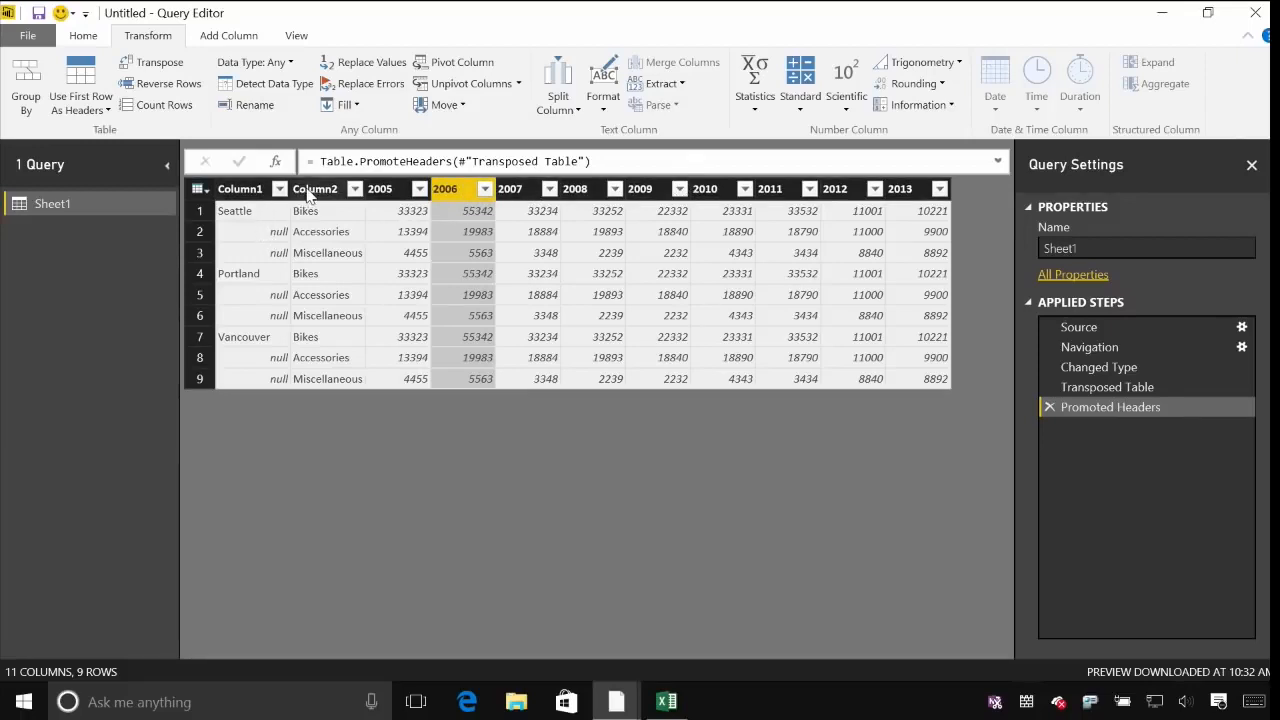
pyautogui.click(248, 192)
pyautogui.doubleClick(259, 195)
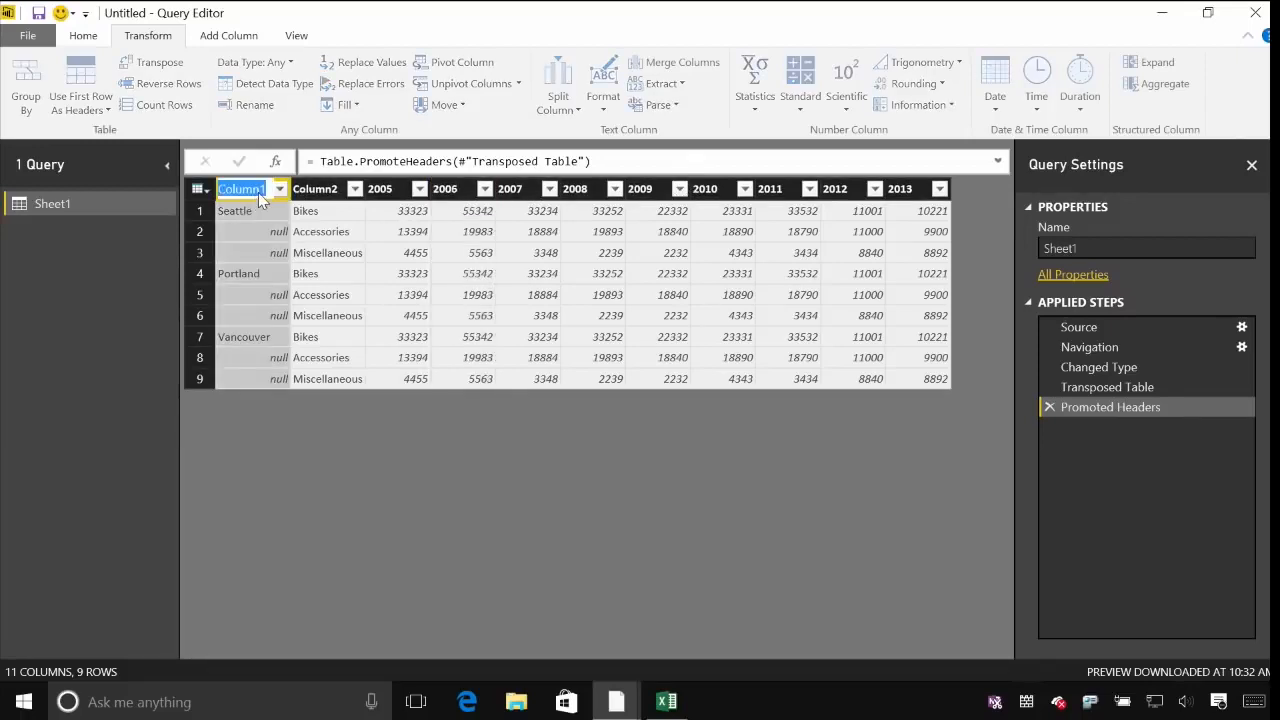
pyautogui.write('City')
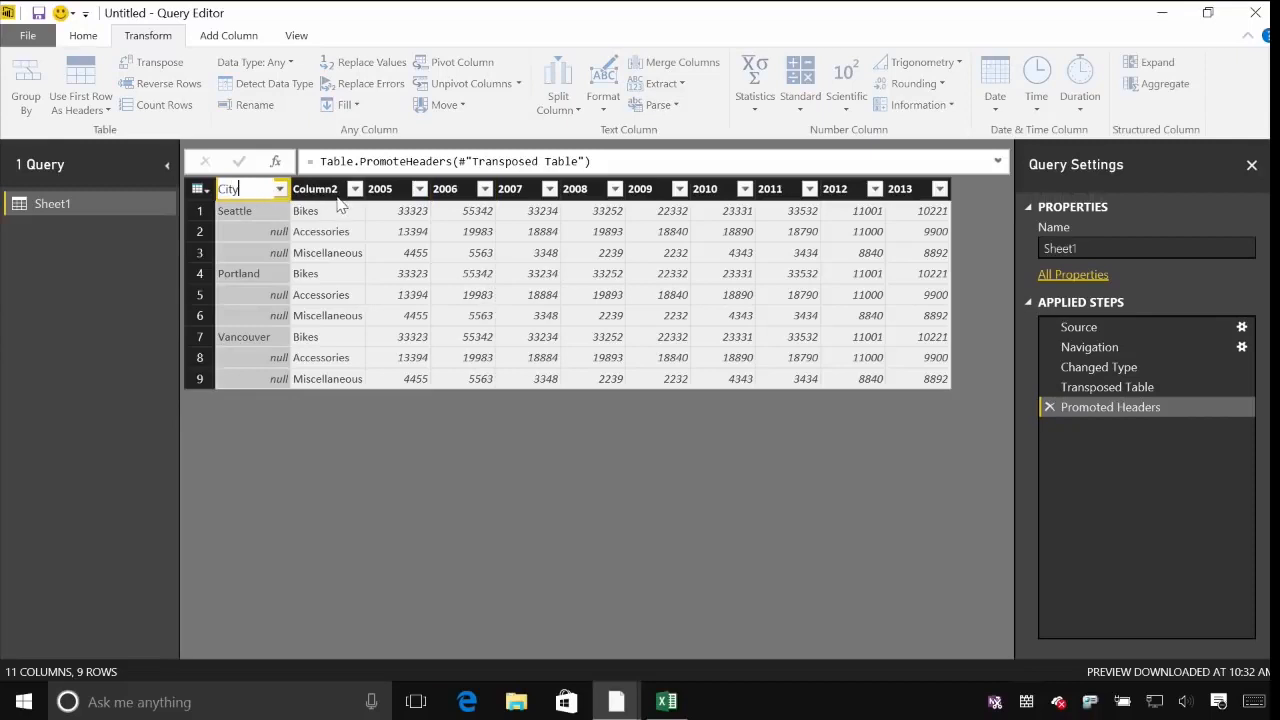
pyautogui.click(327, 190)
pyautogui.doubleClick(327, 190)
pyautogui.write('Category')
pyautogui.press('Return')
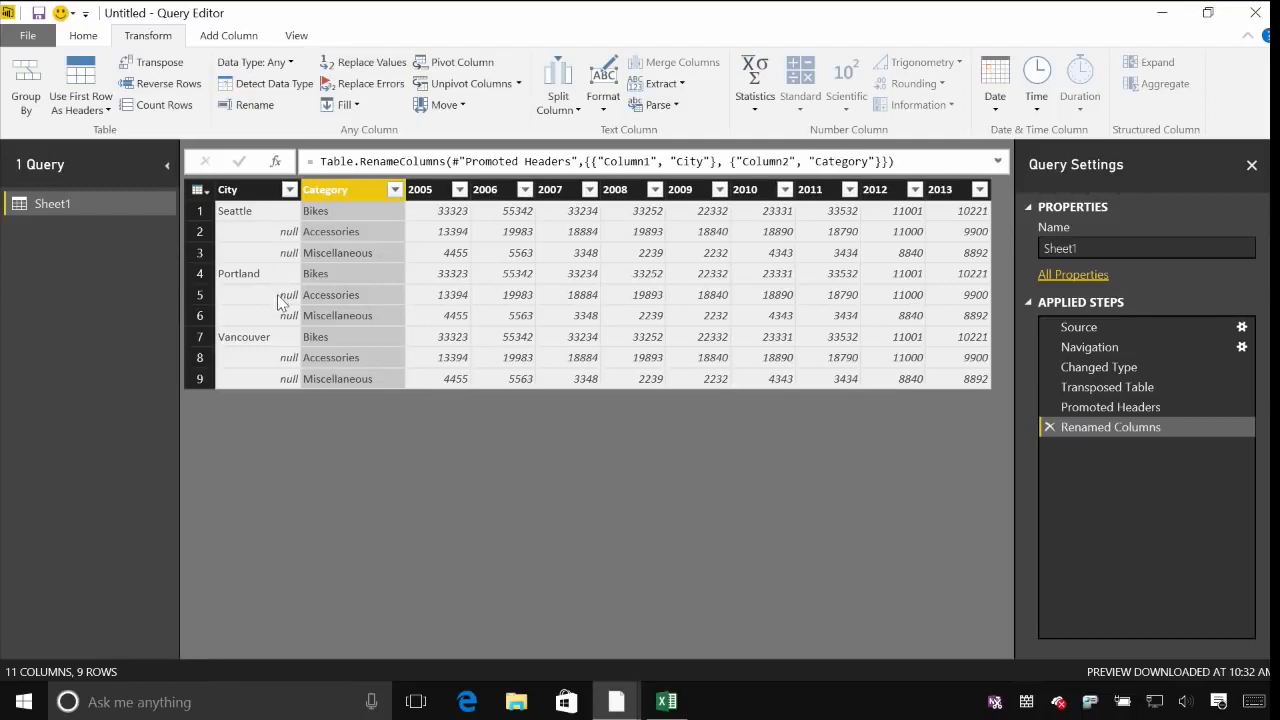
# Fill the empty cells of the City column downward with the city names above them
pyautogui.click(256, 190)
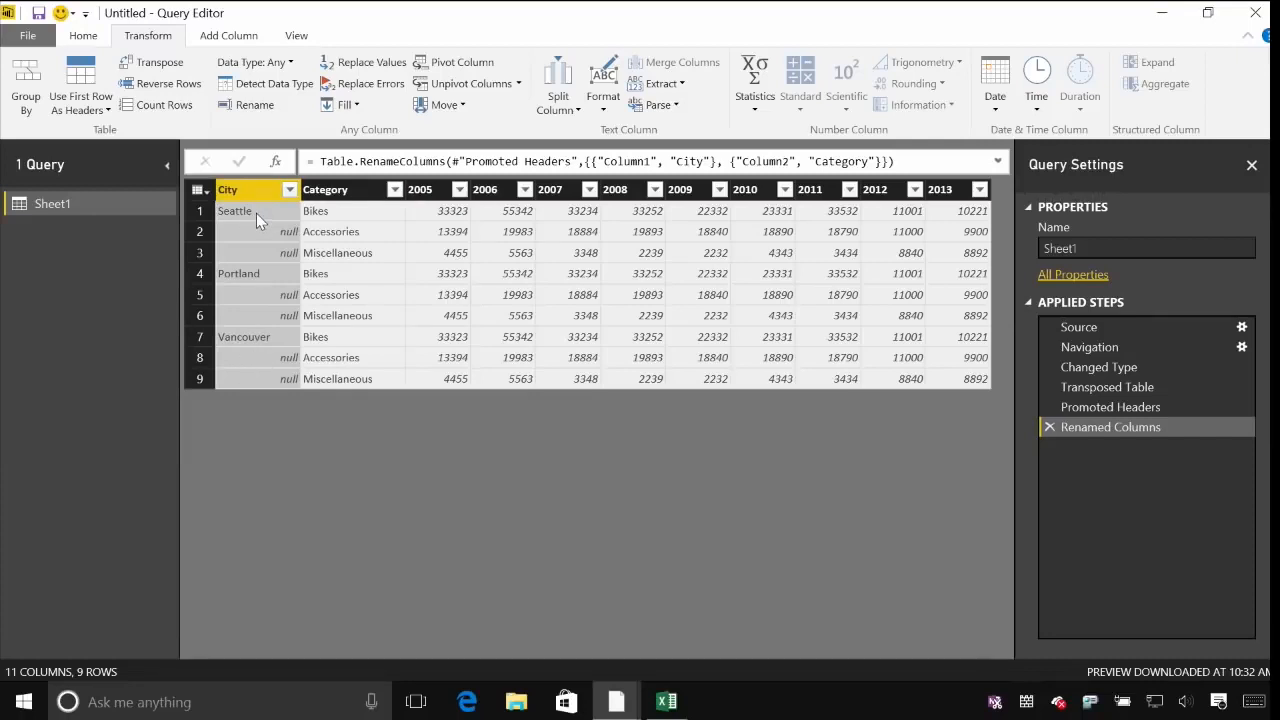
pyautogui.click(356, 105)
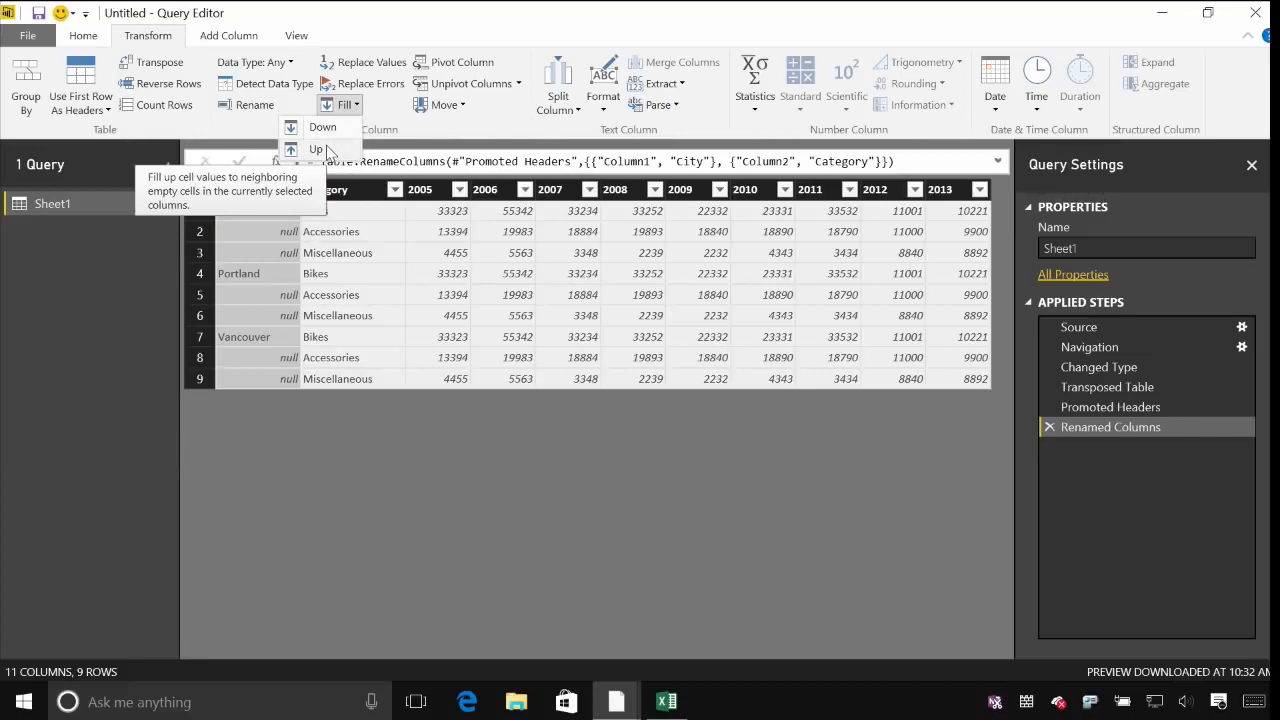
pyautogui.click(320, 128)
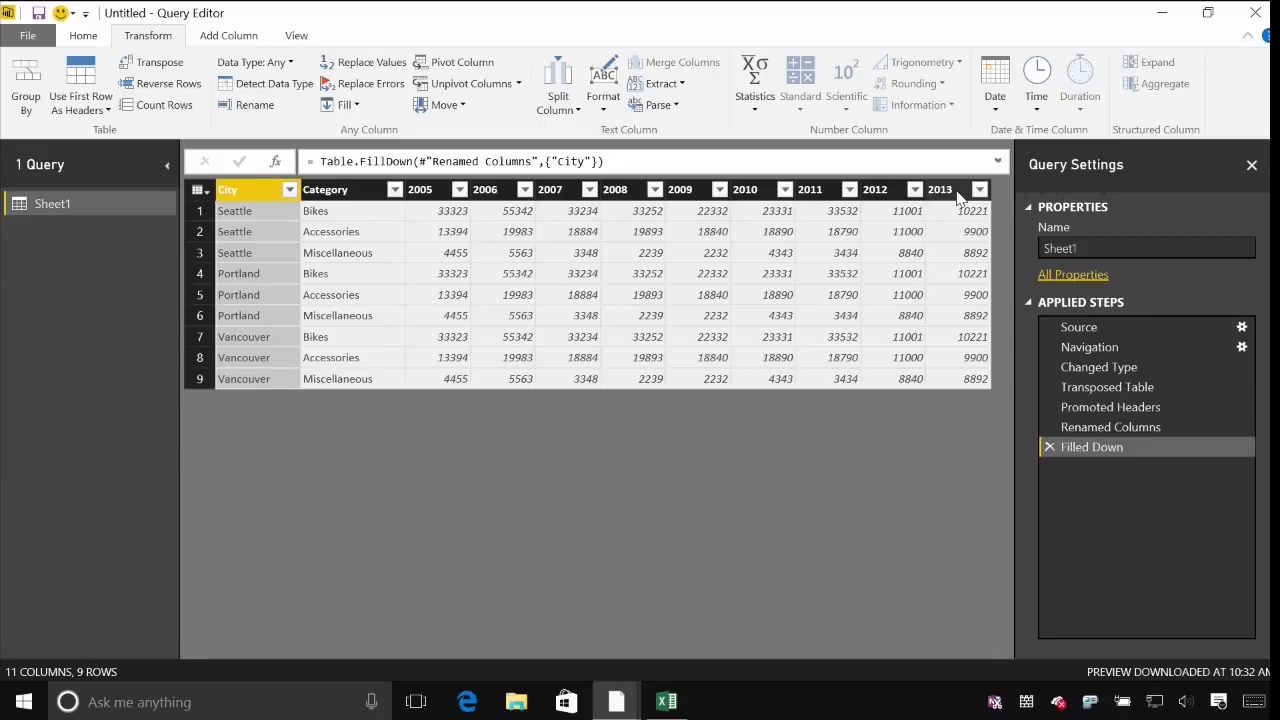
# Unpivot the year columns 2005 through 2013 into attribute and value rows
pyautogui.click(441, 192)
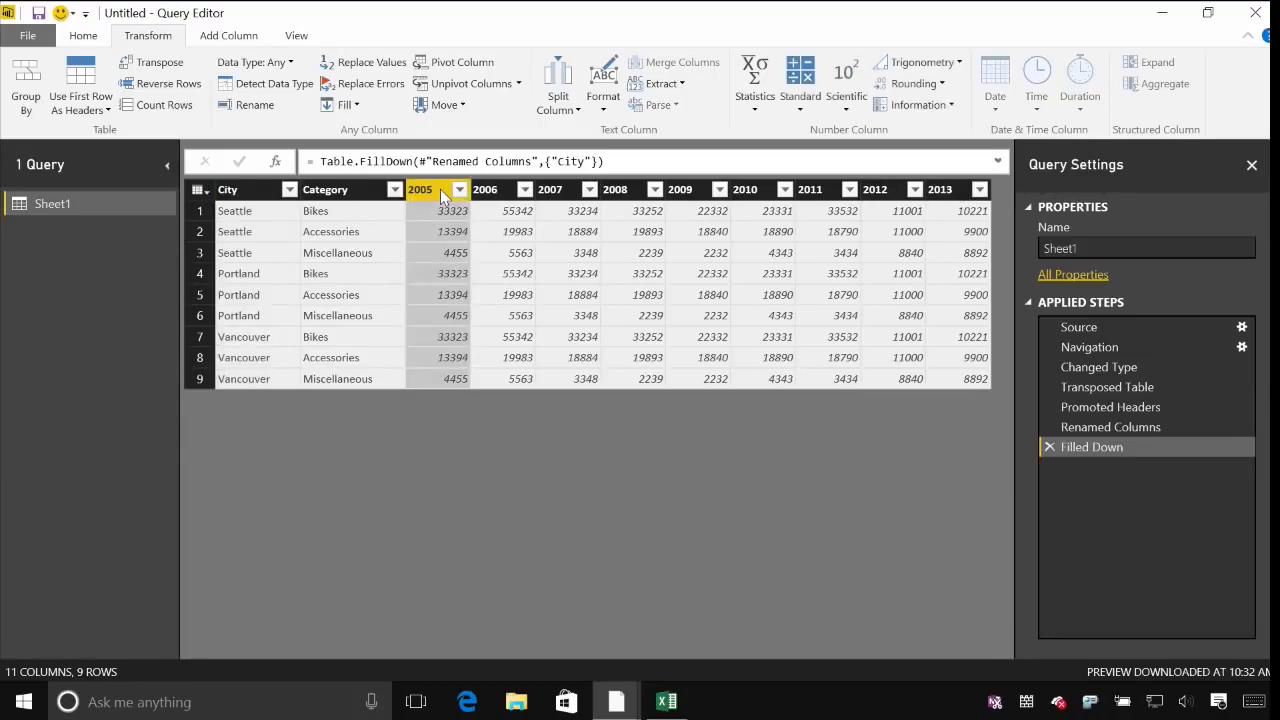
pyautogui.keyDown('shift'); pyautogui.click(962, 194); pyautogui.keyUp('shift')
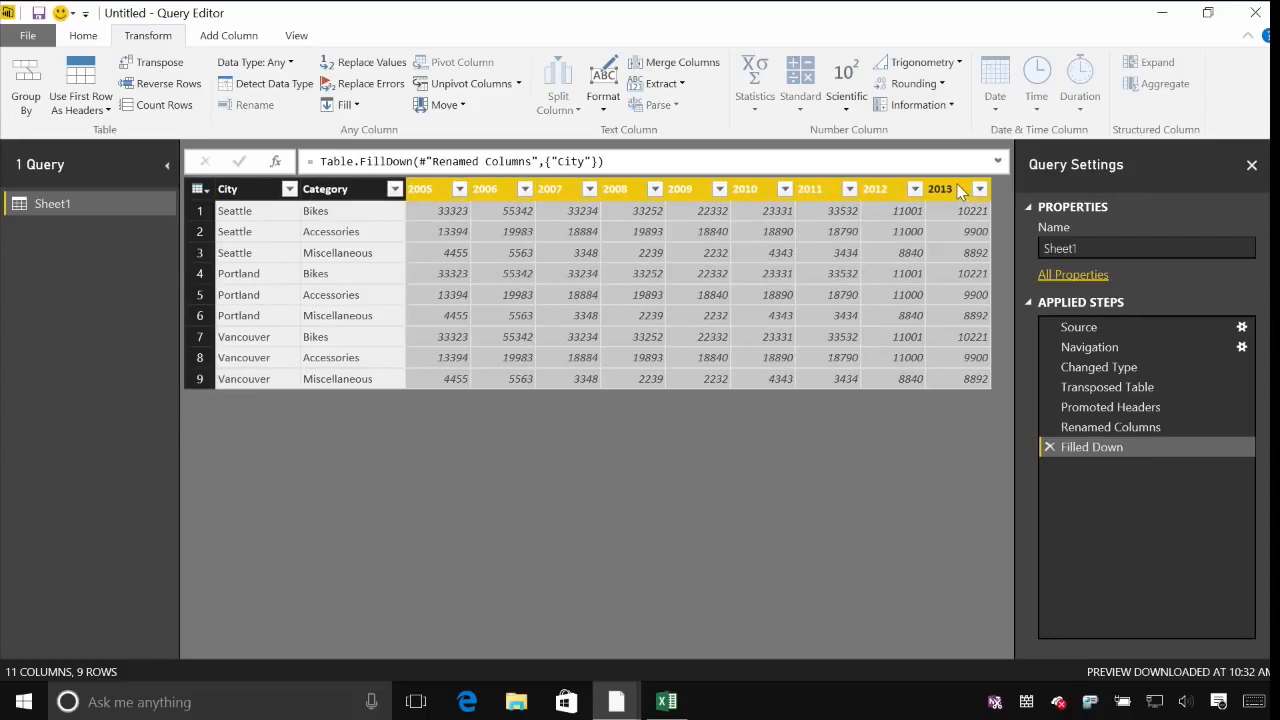
pyautogui.click(456, 84)
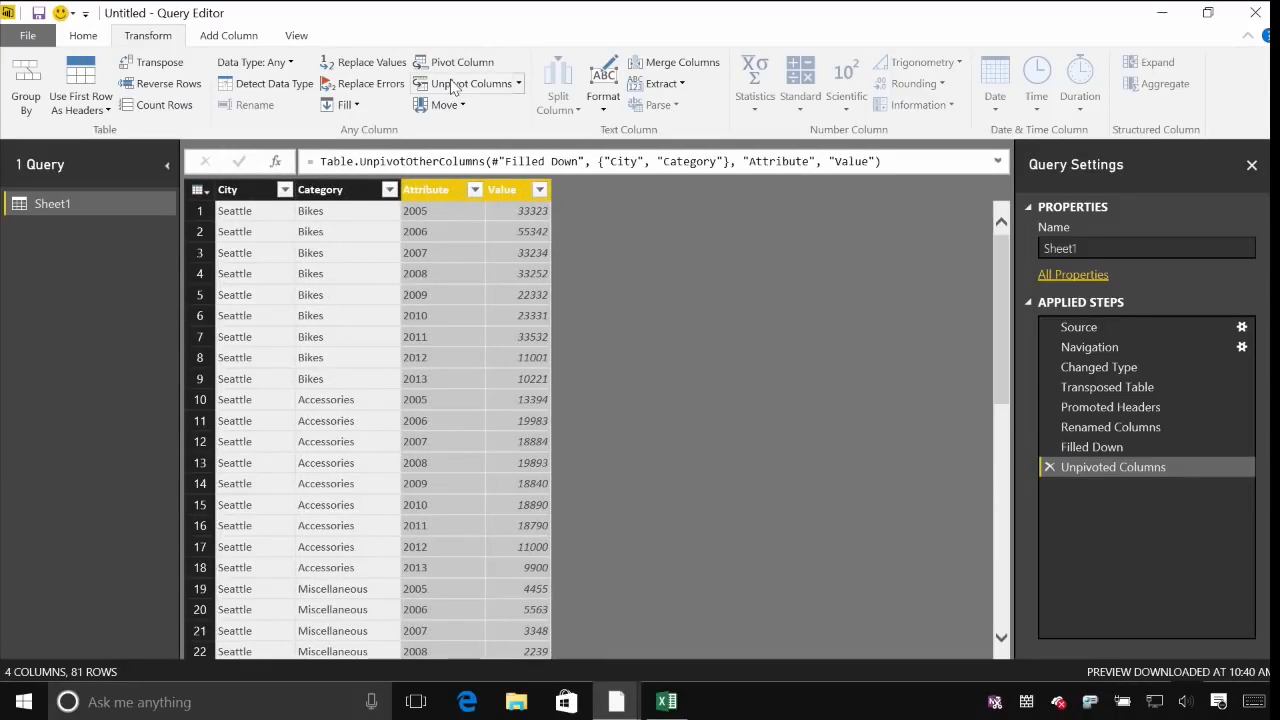
# Rename the Attribute column to Year
pyautogui.keyDown('ctrl'); pyautogui.click(437, 197); pyautogui.keyUp('ctrl')
pyautogui.keyDown('ctrl'); pyautogui.click(437, 197); pyautogui.keyUp('ctrl')
pyautogui.doubleClick(438, 190)
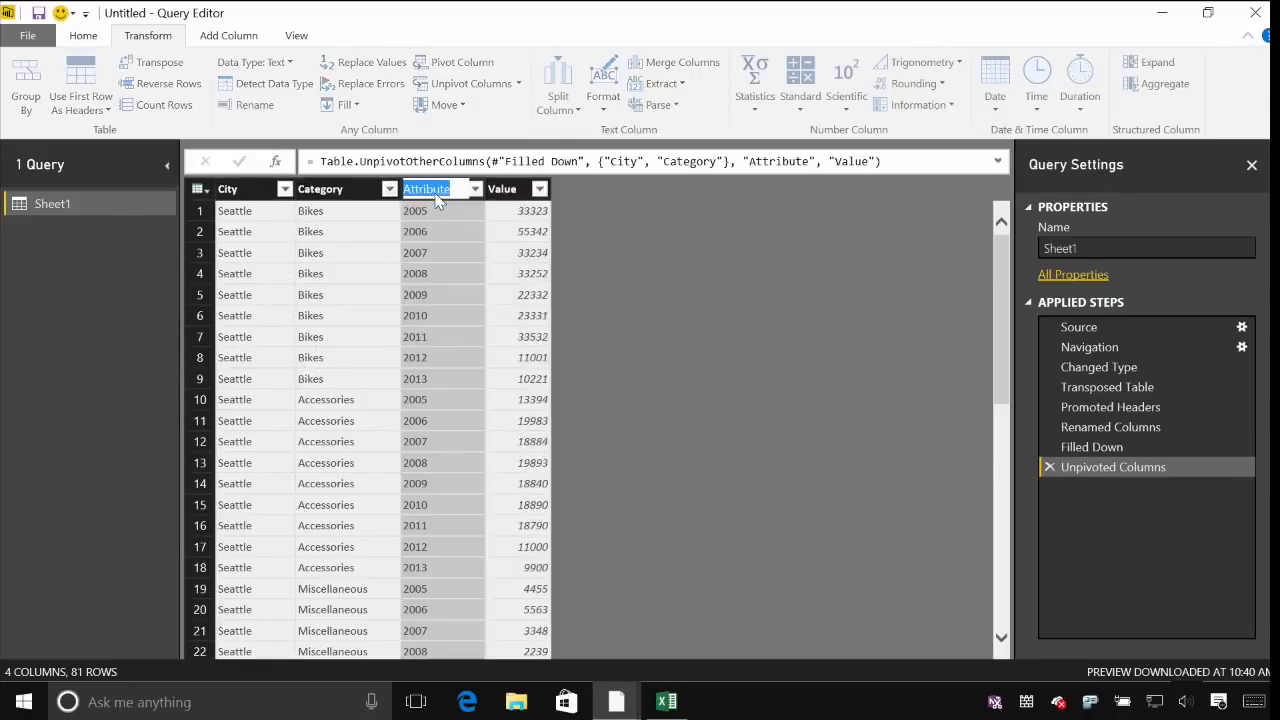
pyautogui.write('Year')
pyautogui.press('Return')
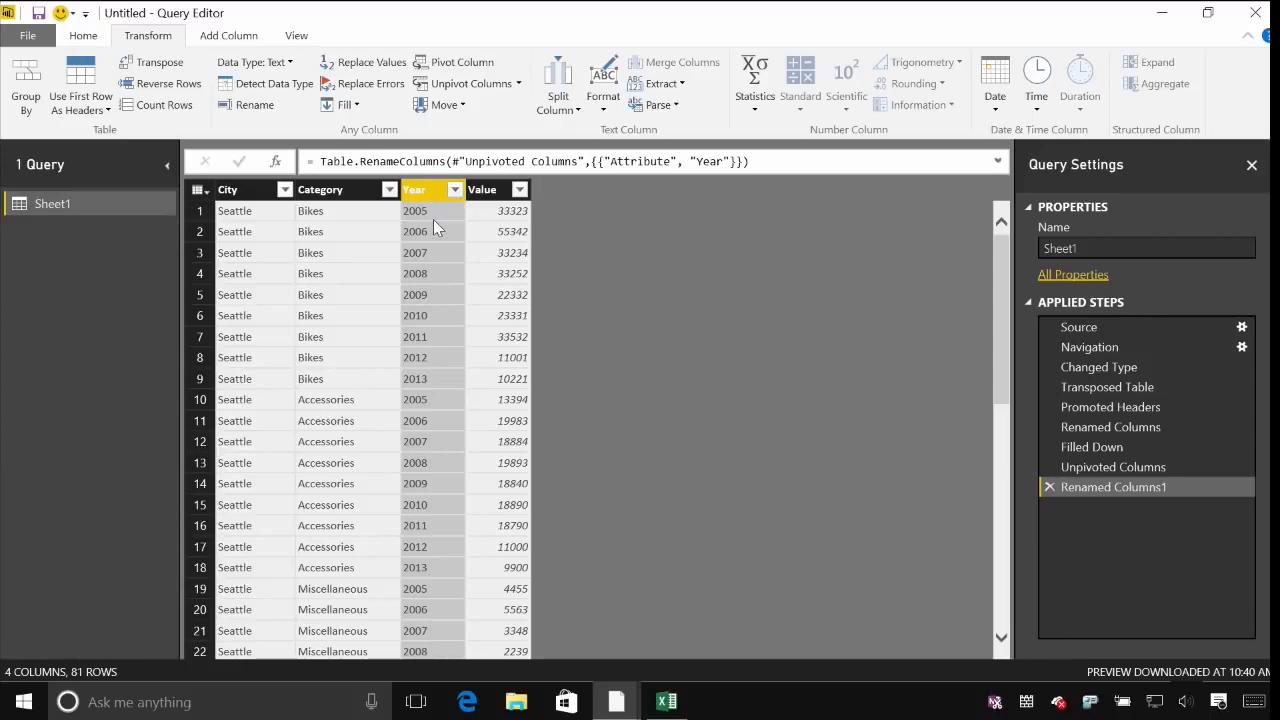
# Set the Value column's data type to Whole Number and apply the query to the report
pyautogui.click(487, 190)
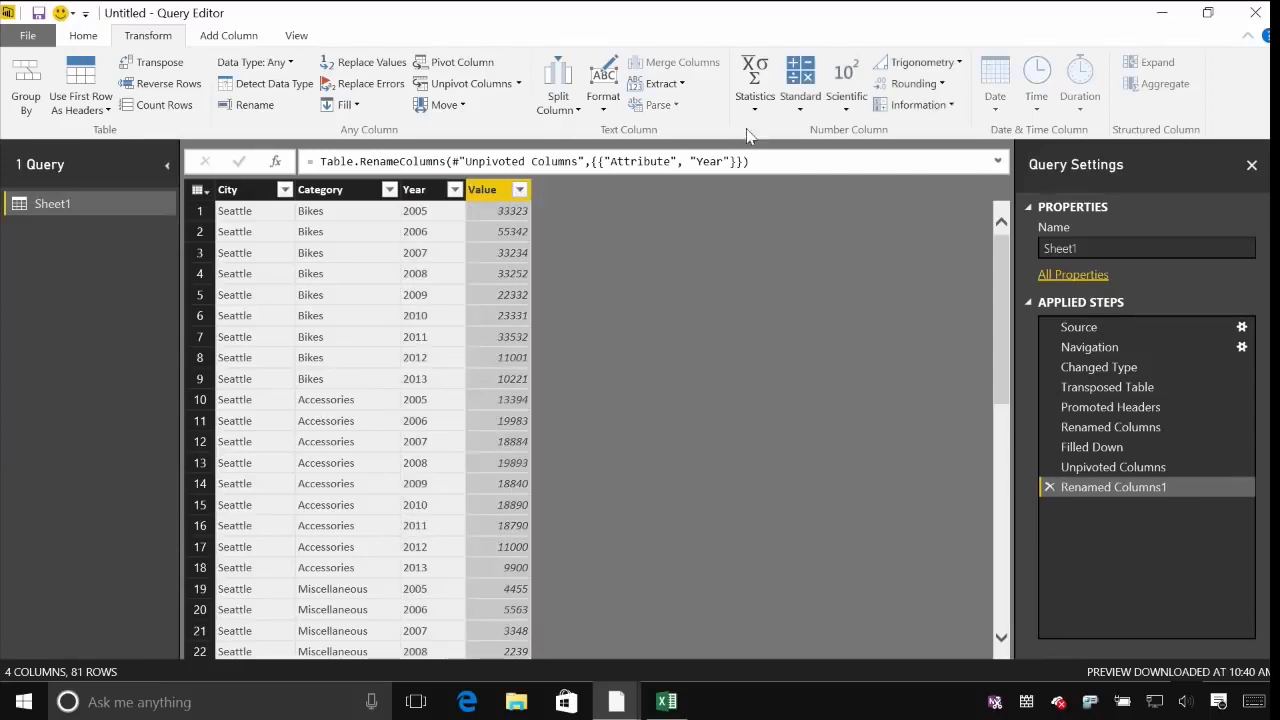
pyautogui.click(94, 36)
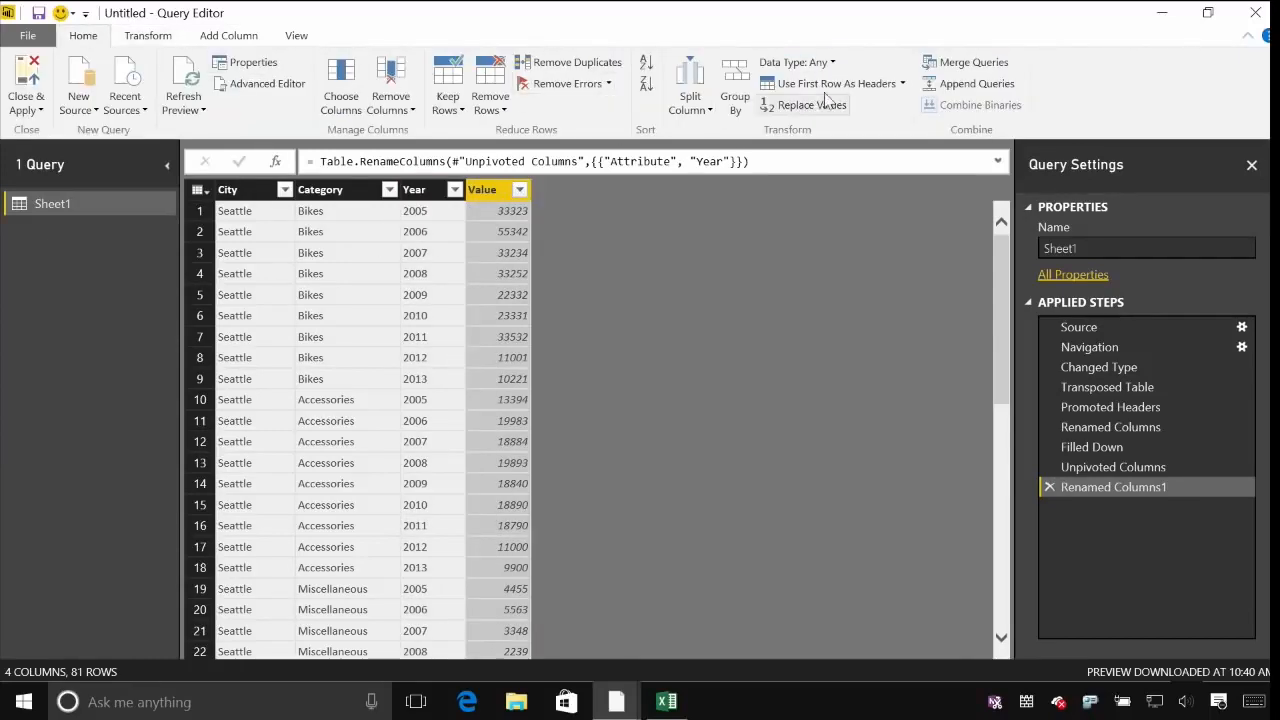
pyautogui.click(800, 62)
pyautogui.click(808, 130)
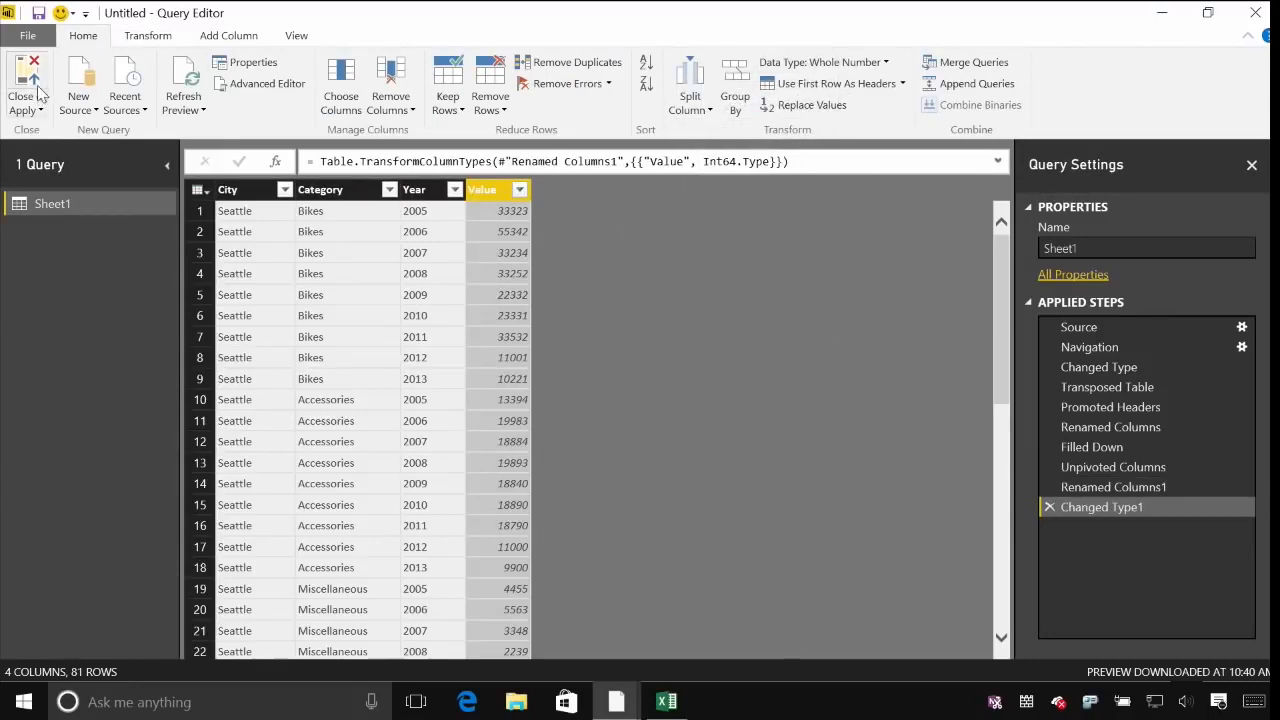
pyautogui.click(38, 92)
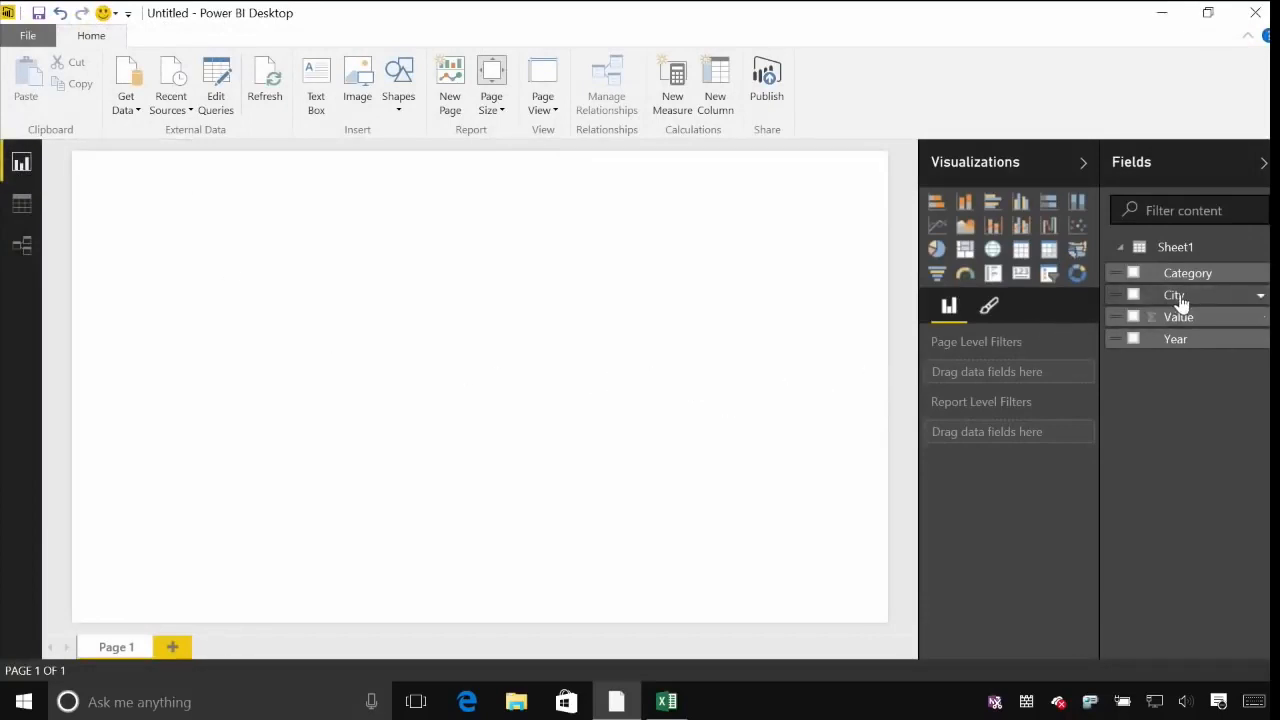
# Add a line chart to the report page with Year on the axis and Value as the values
pyautogui.click(936, 227)
pyautogui.moveTo(1182, 345); pyautogui.dragTo(1012, 366)
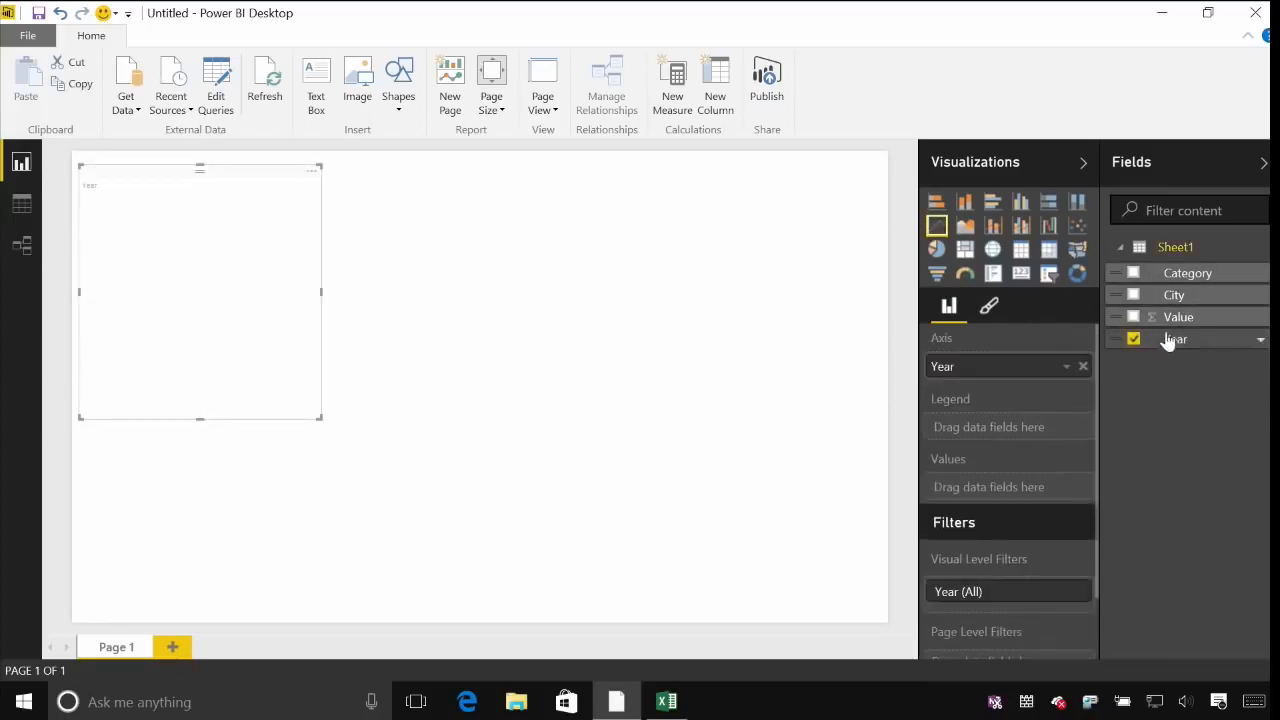
pyautogui.moveTo(1175, 317); pyautogui.dragTo(1020, 489)
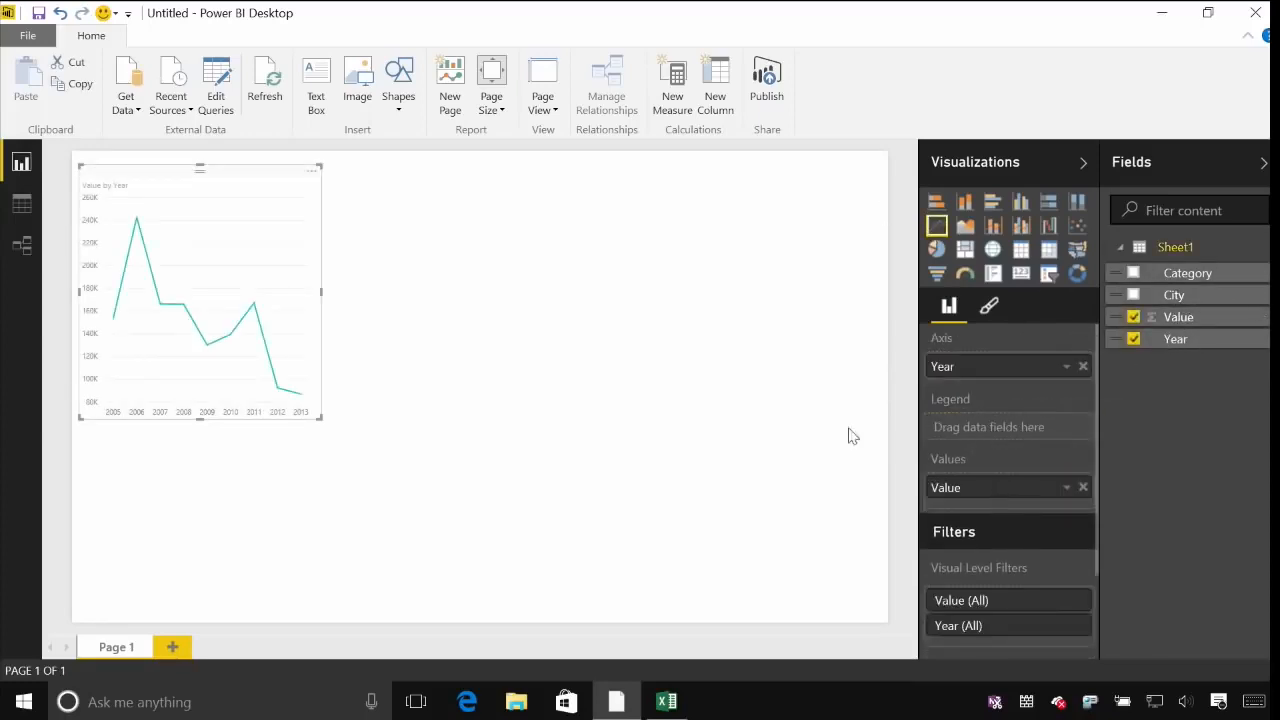
pyautogui.click(995, 256)
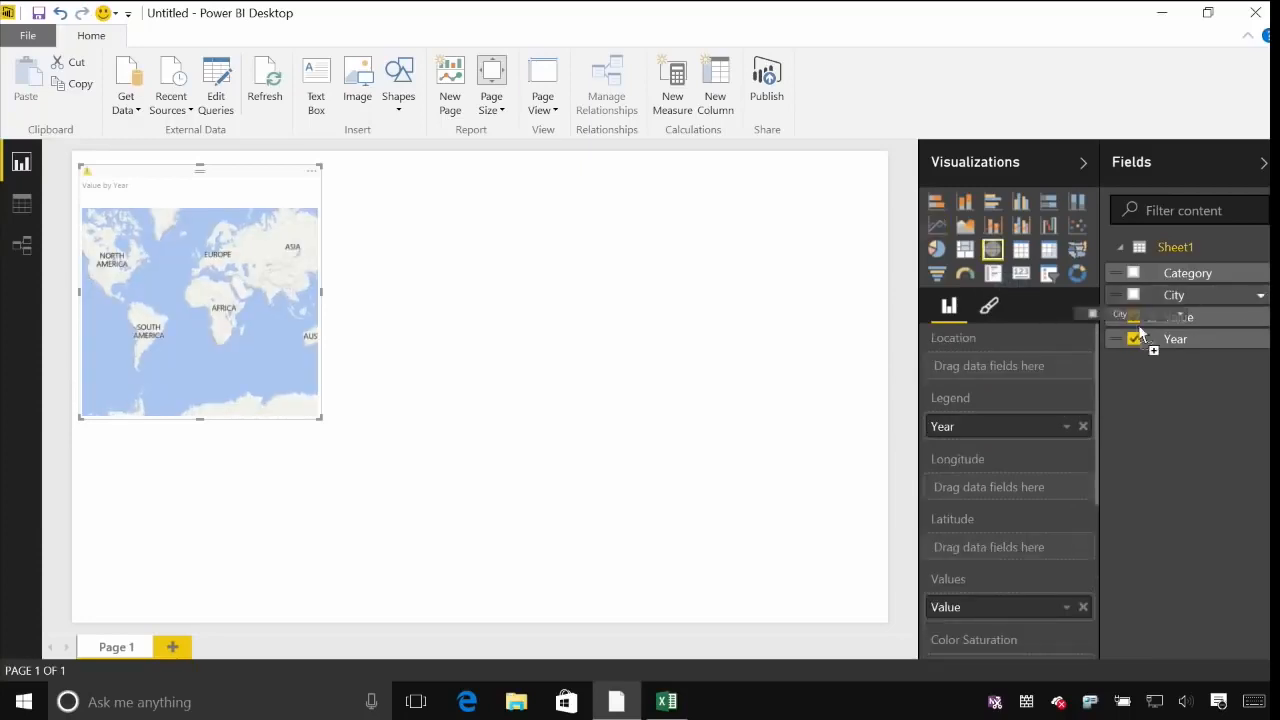
pyautogui.moveTo(1175, 295); pyautogui.dragTo(1188, 300)
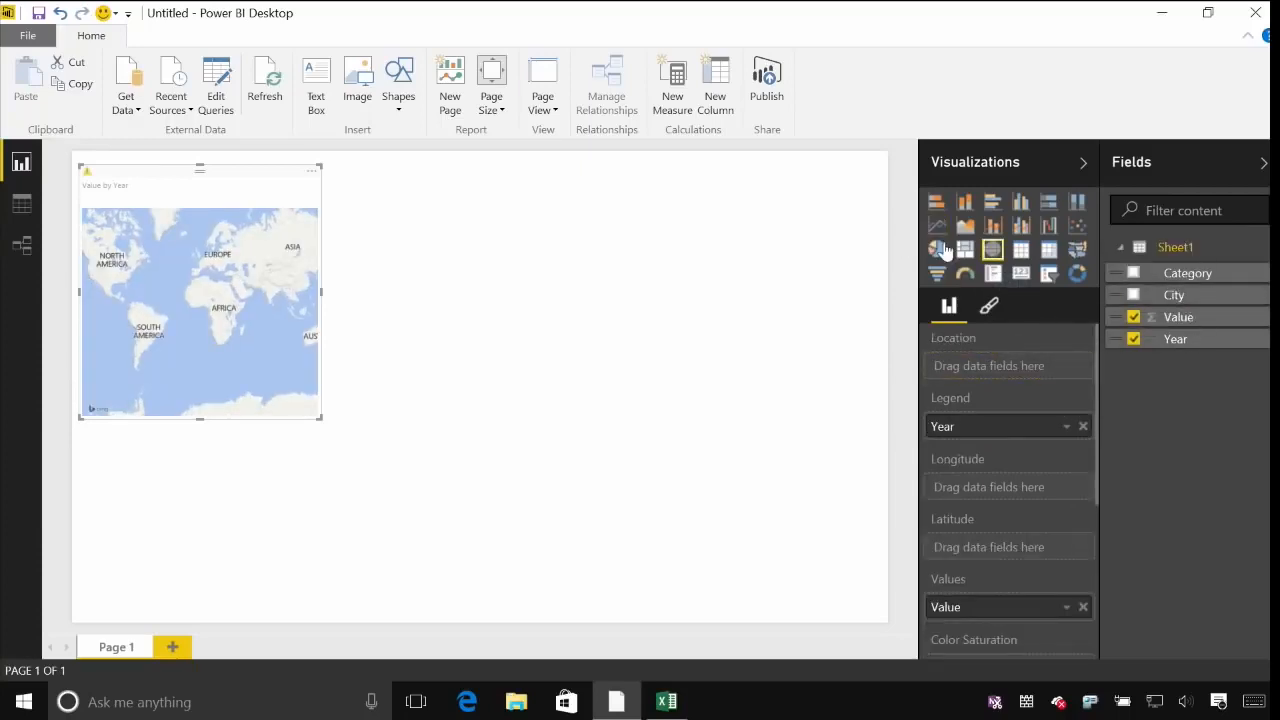
pyautogui.click(936, 225)
# Add a separate map visual with City as location and Value as values, and place it beside the line chart
pyautogui.click(868, 270)
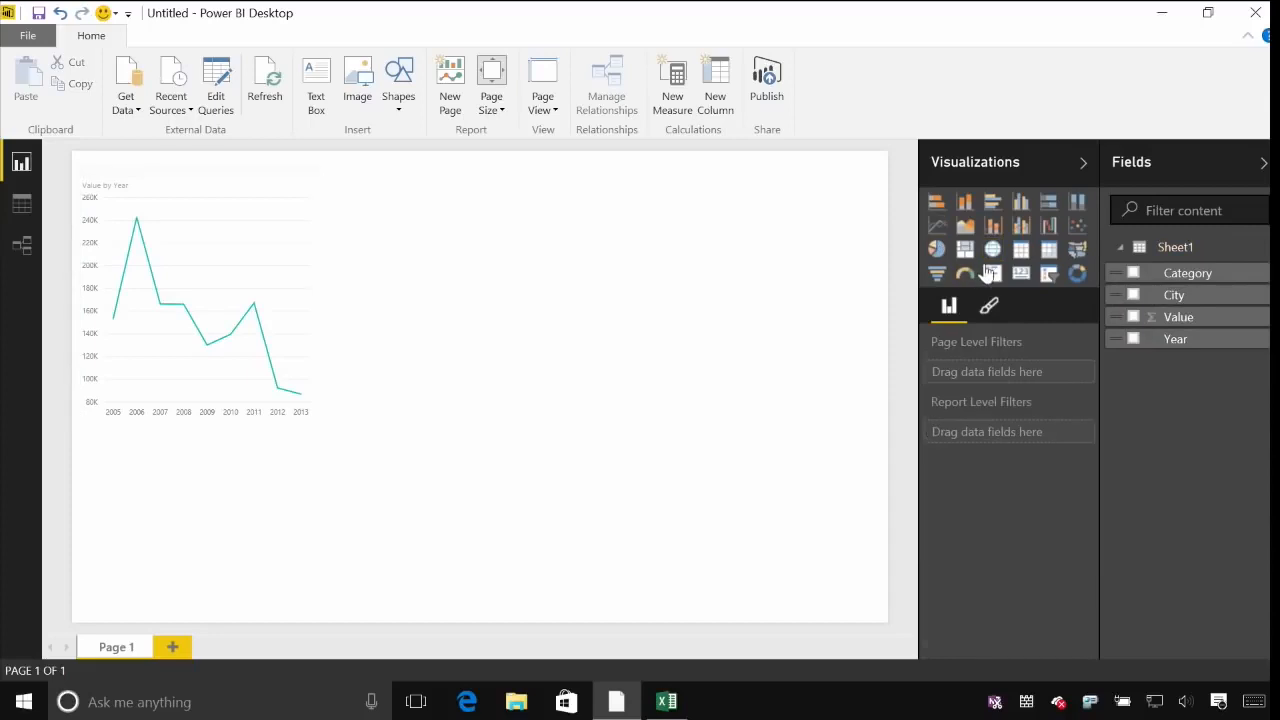
pyautogui.click(992, 249)
pyautogui.moveTo(1176, 296); pyautogui.dragTo(1060, 366)
pyautogui.moveTo(1180, 332); pyautogui.dragTo(1045, 612)
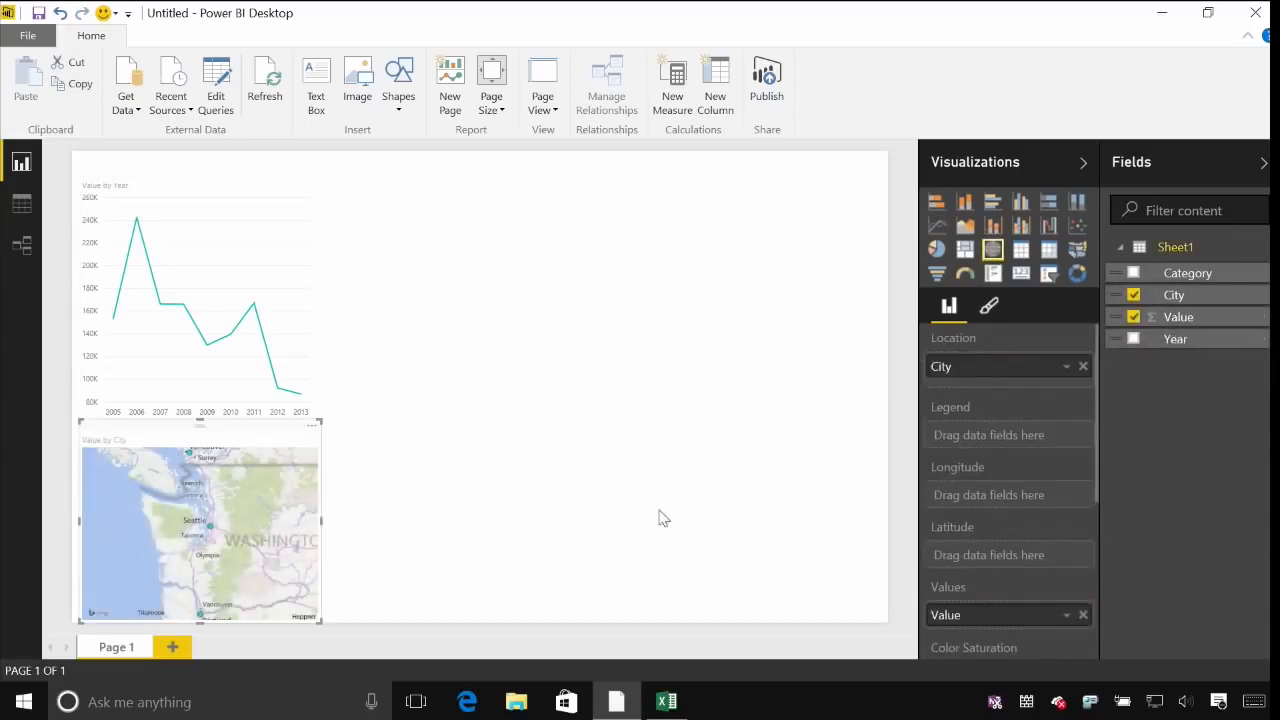
pyautogui.moveTo(290, 434); pyautogui.dragTo(598, 210)
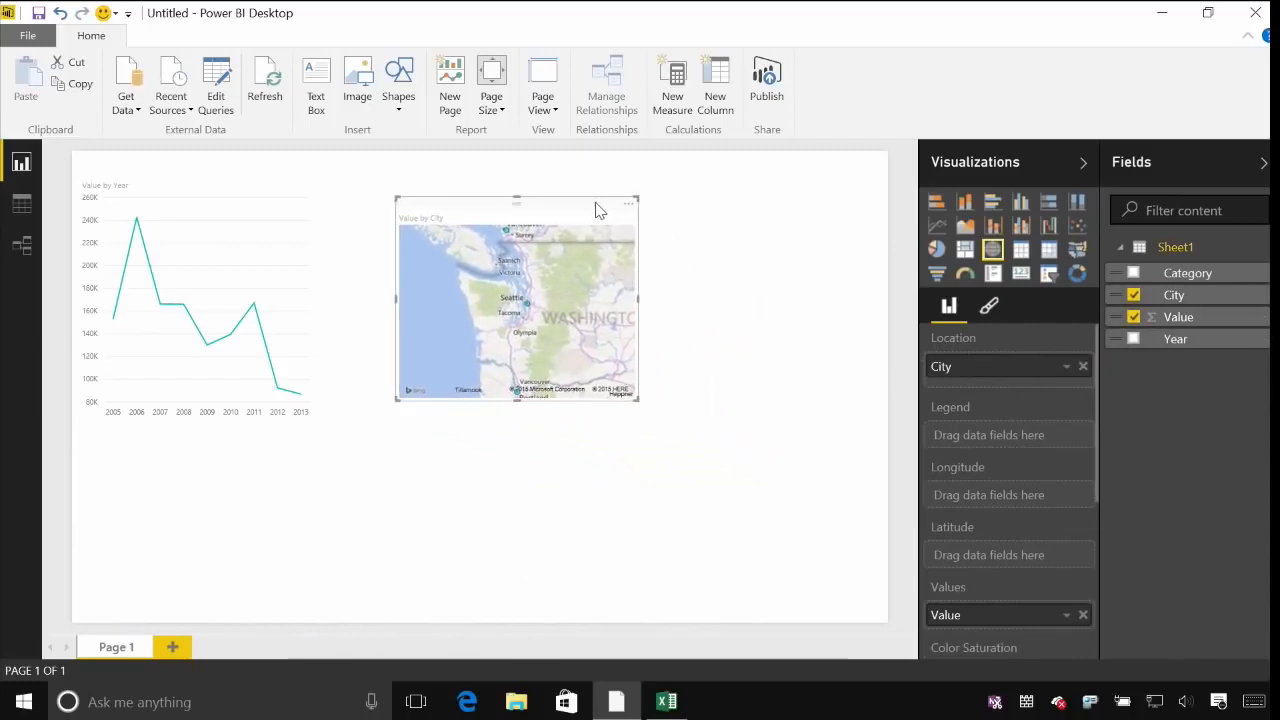